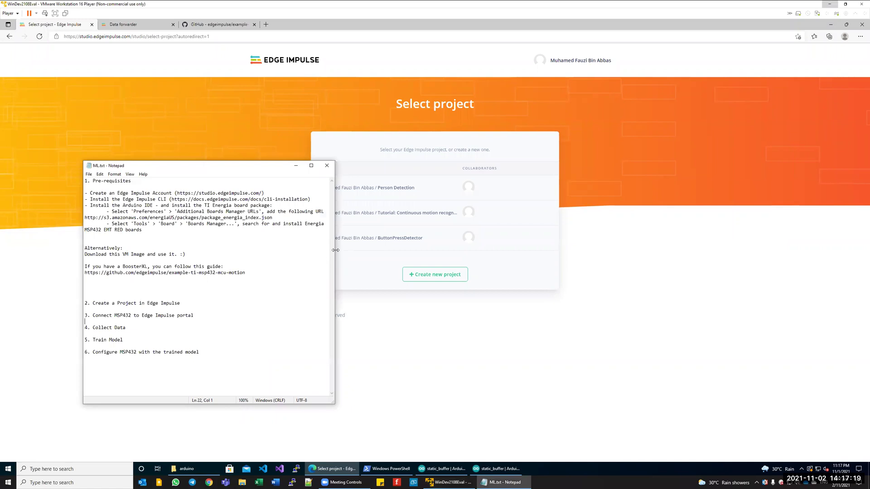
Step: Widen the ML.txt notes window so the long lines fit, and reposition it over the browser page
drag(335, 250, 741, 250)
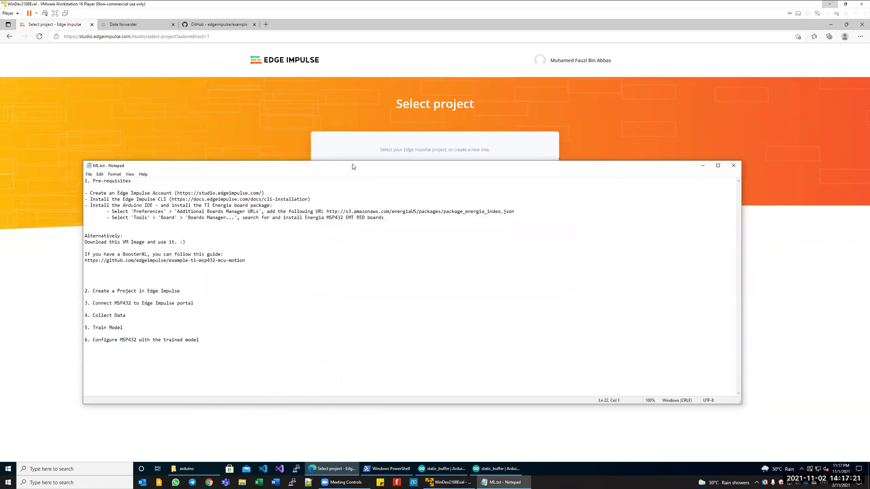
drag(353, 166, 385, 130)
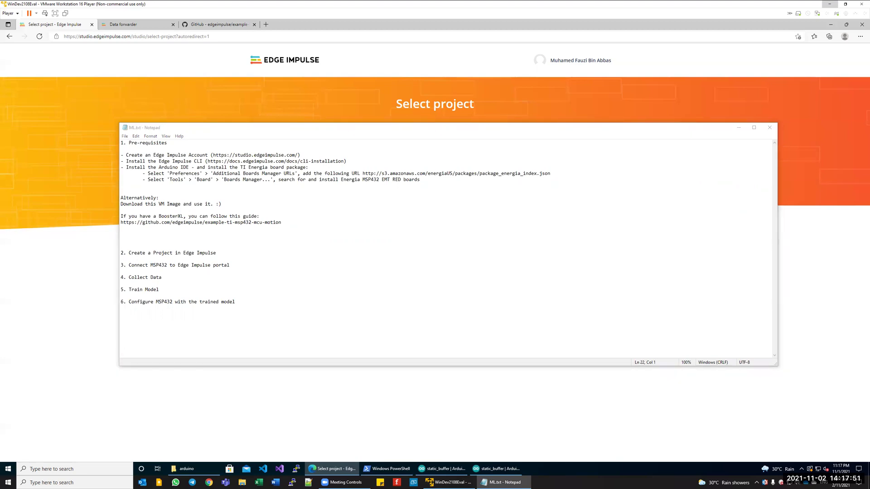
click(285, 130)
drag(285, 132, 292, 130)
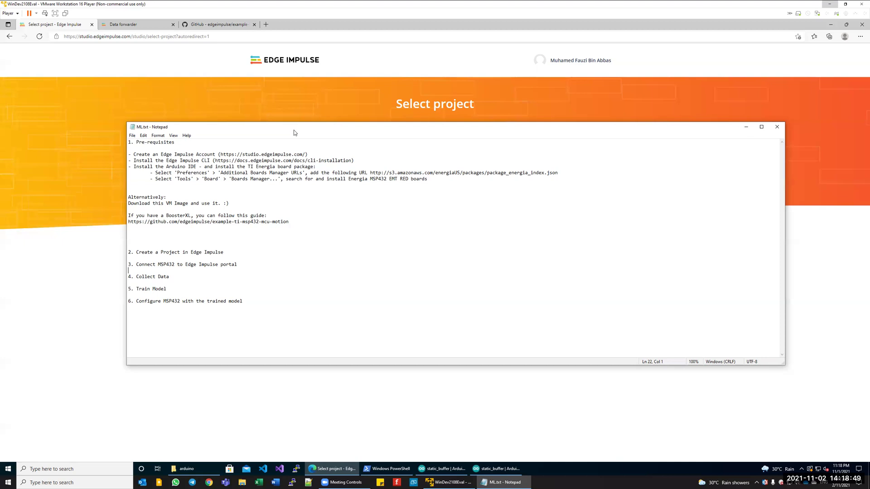
Step: Review the Edge Impulse account and CLI prerequisites in the ML.txt notes, along with the BoosterXL guide link
drag(136, 142, 215, 153)
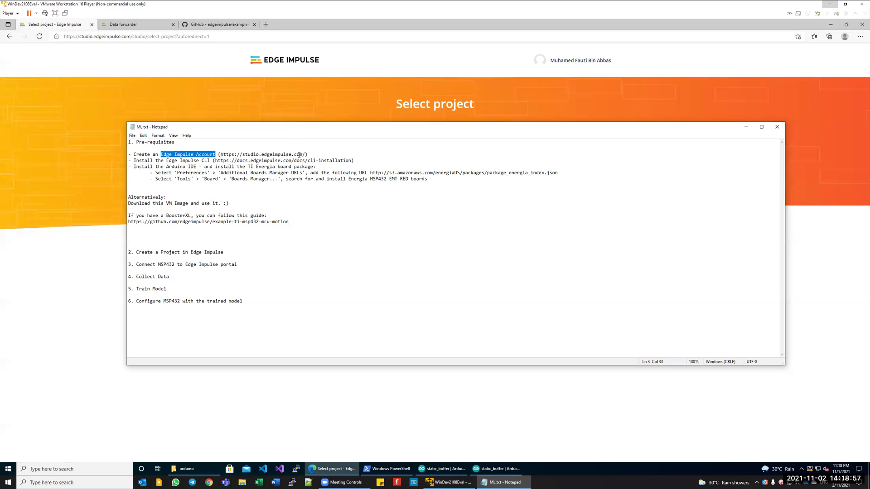
drag(163, 160, 212, 160)
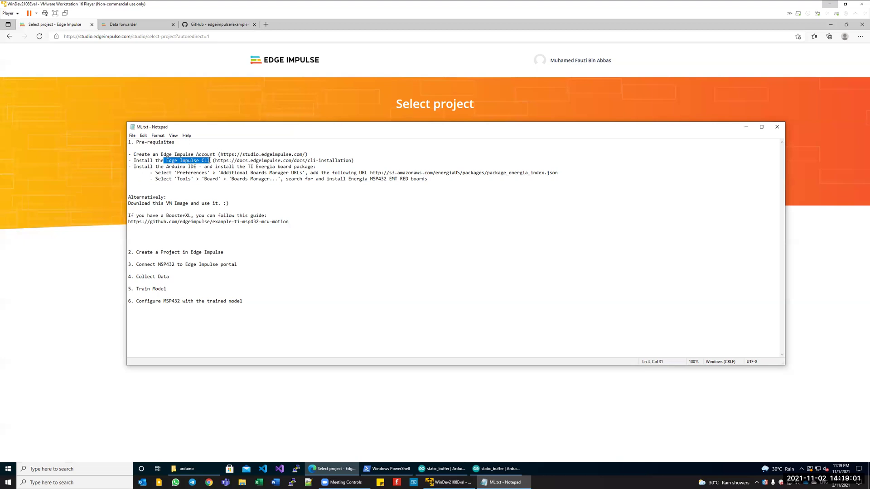
drag(214, 161, 351, 161)
click(356, 159)
click(140, 197)
double_click(140, 196)
click(146, 183)
drag(129, 153, 214, 161)
click(192, 167)
double_click(174, 160)
drag(161, 154, 217, 155)
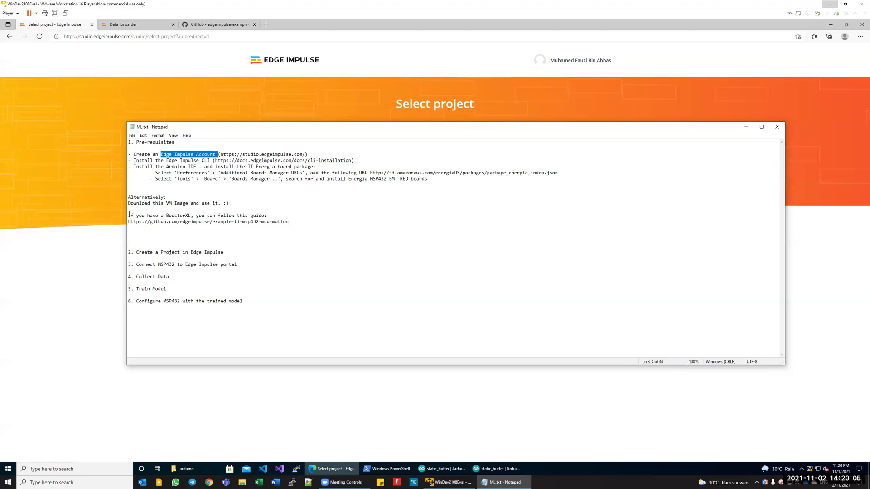
double_click(179, 215)
click(180, 221)
drag(129, 223, 299, 220)
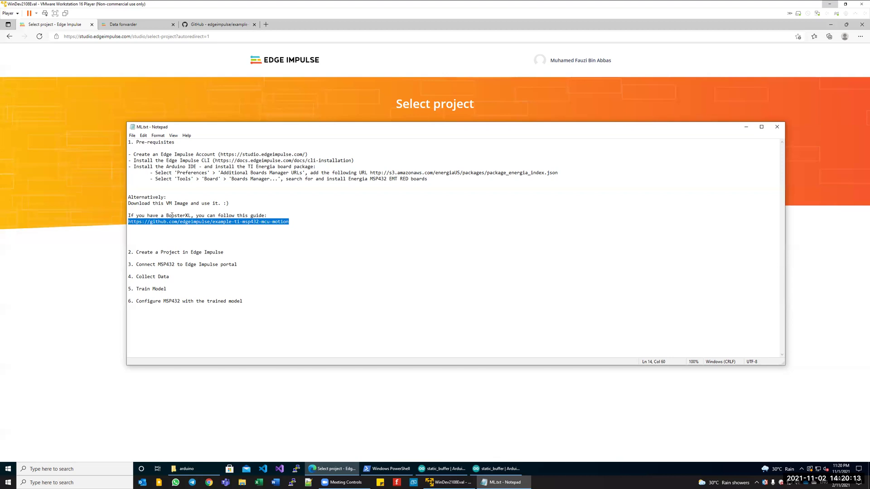
double_click(172, 216)
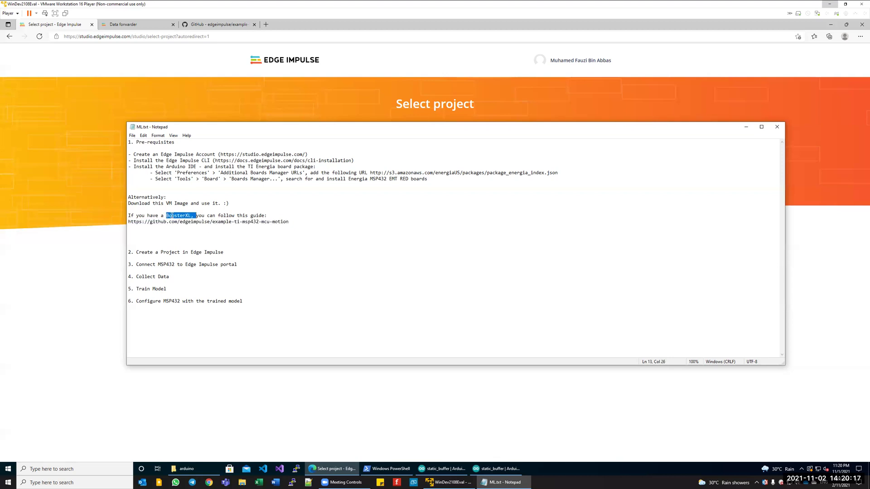
Step: Put the notes away, create a new Edge Impulse project named ButtonPresser, and dismiss its welcome wizard
click(145, 241)
drag(226, 252, 120, 253)
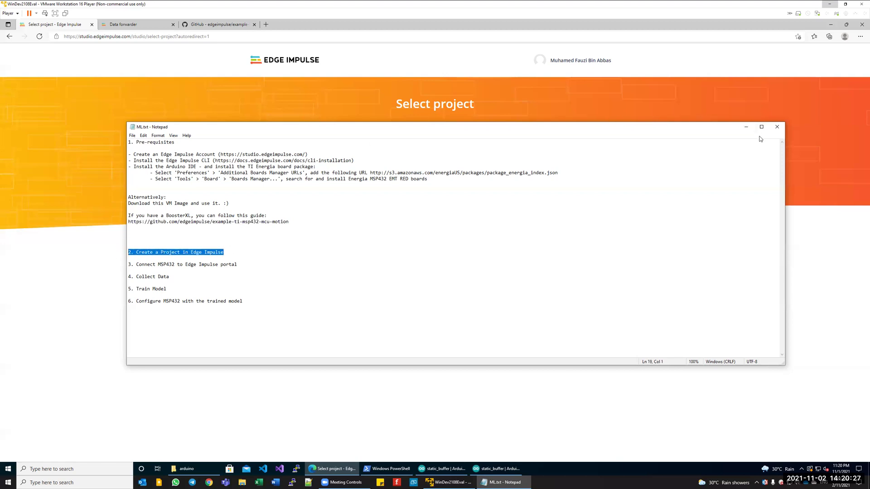
click(745, 127)
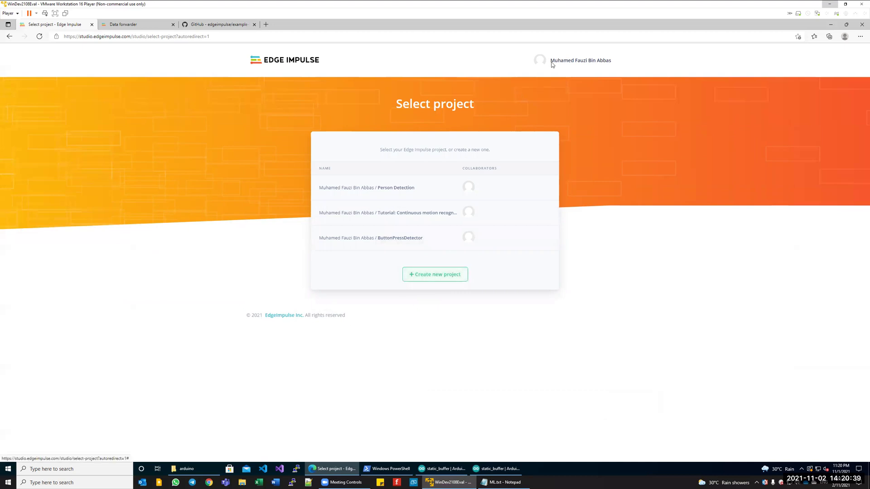
click(579, 62)
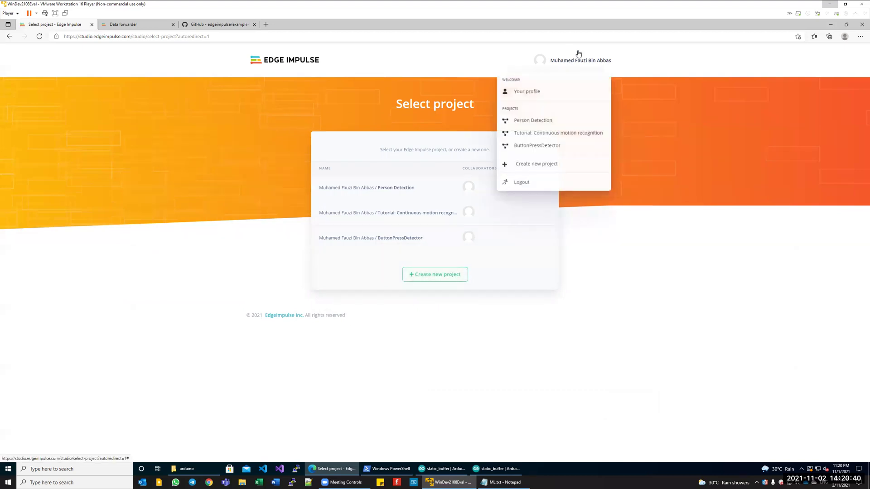
click(533, 165)
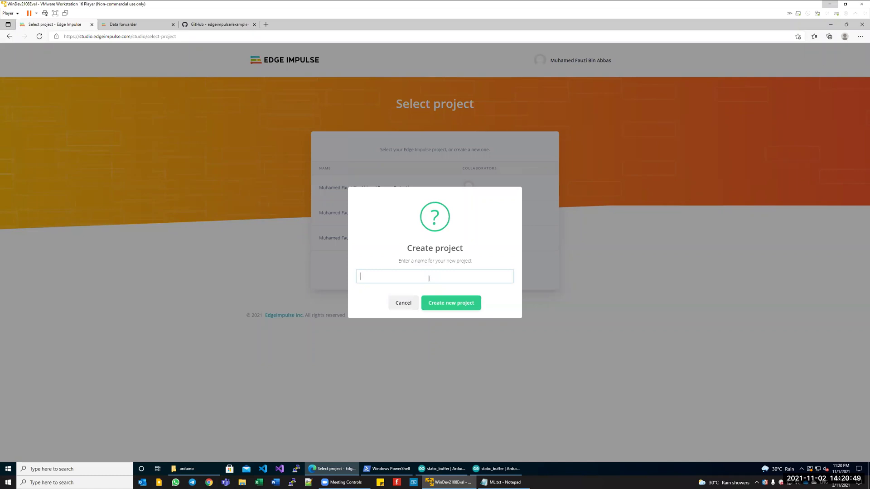
text(ButtonPresser)
click(450, 305)
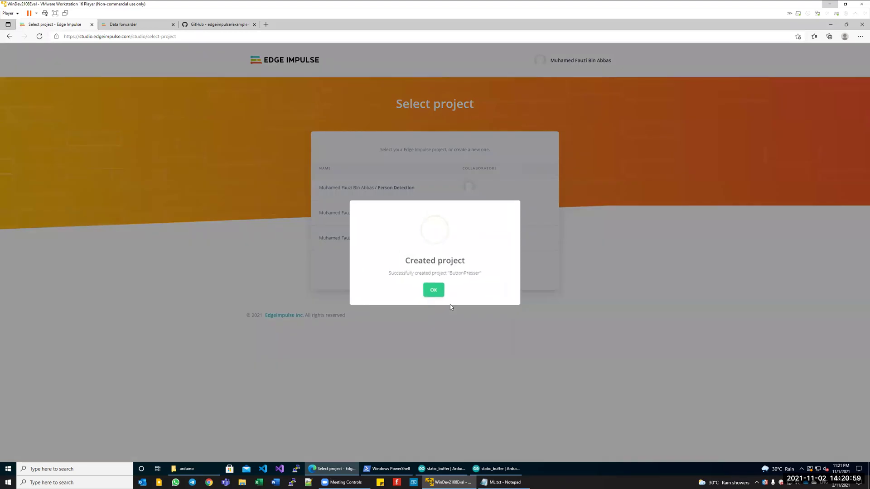
click(434, 288)
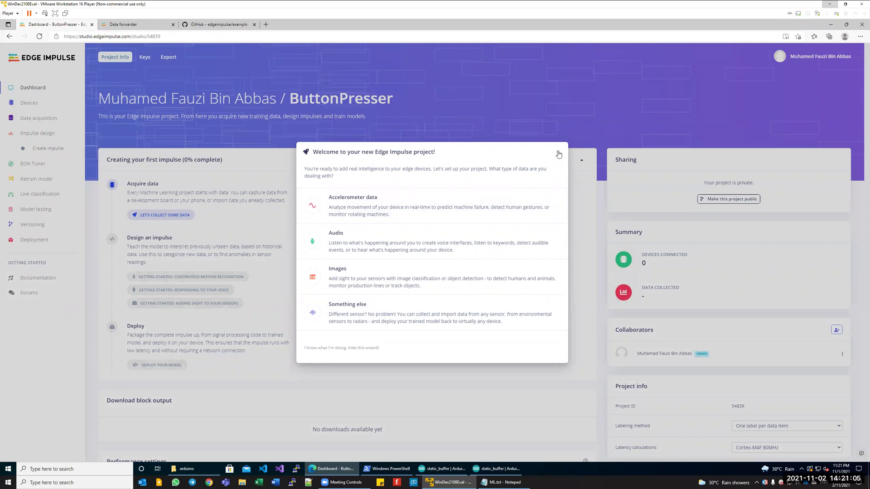
click(559, 155)
Step: Bring back the ML.txt notes and review the remaining steps, from connecting the MSP432 to configuring it with the trained model
click(501, 483)
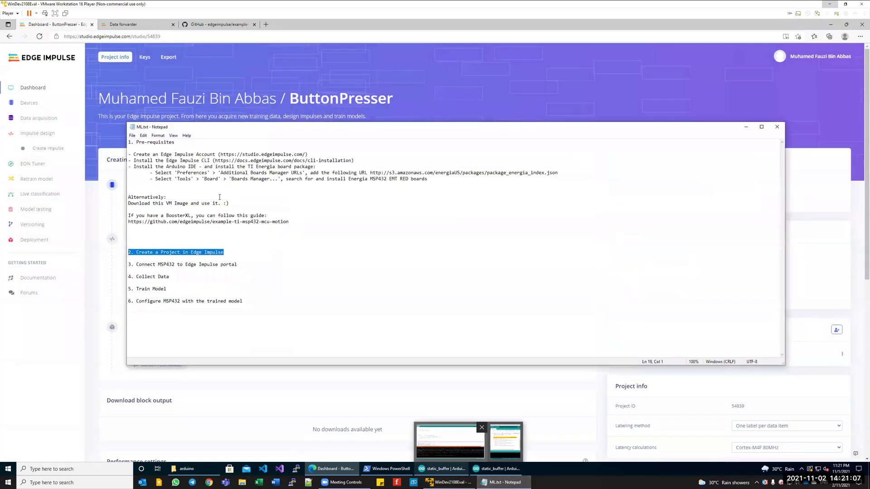
click(169, 264)
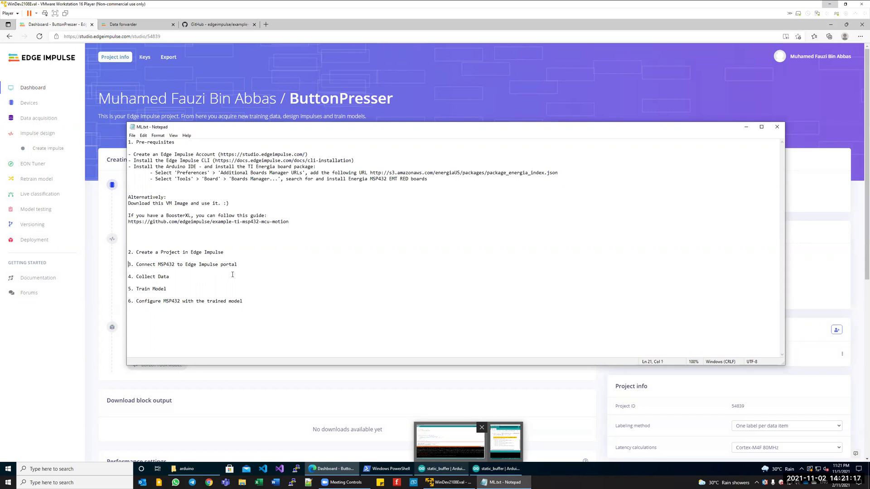
shift+click(241, 263)
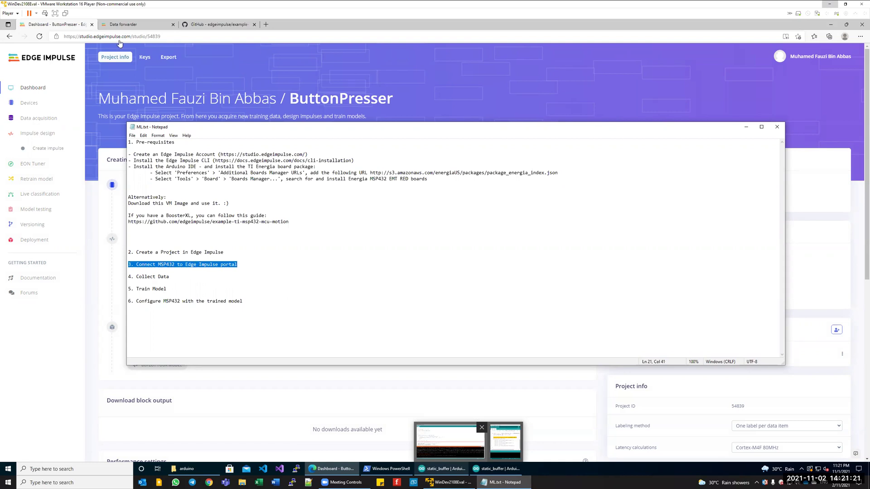
drag(252, 130, 260, 146)
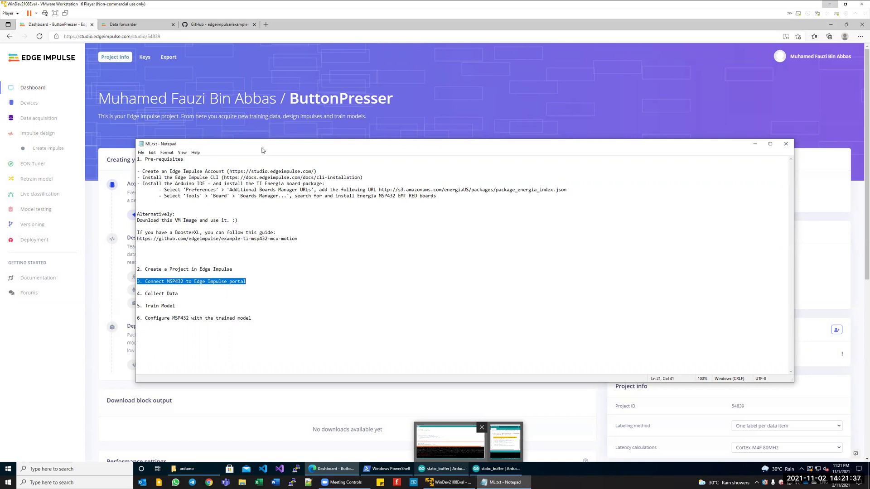
drag(383, 144, 504, 162)
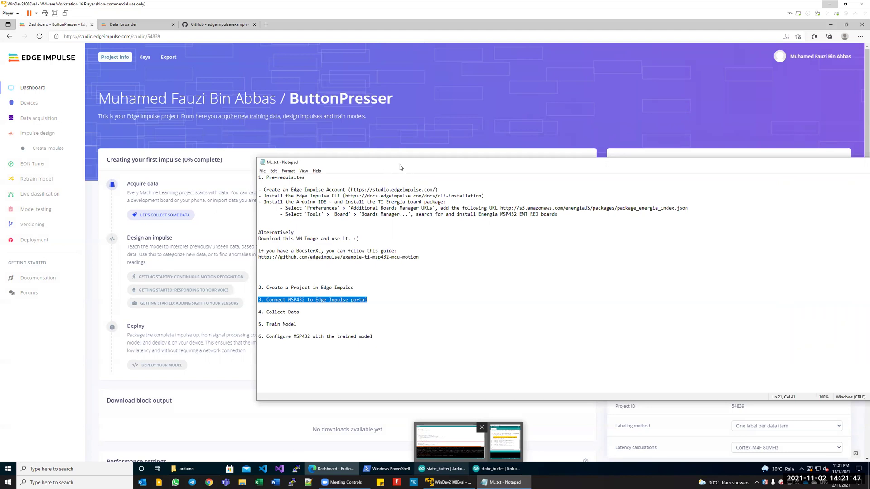
drag(400, 164, 257, 142)
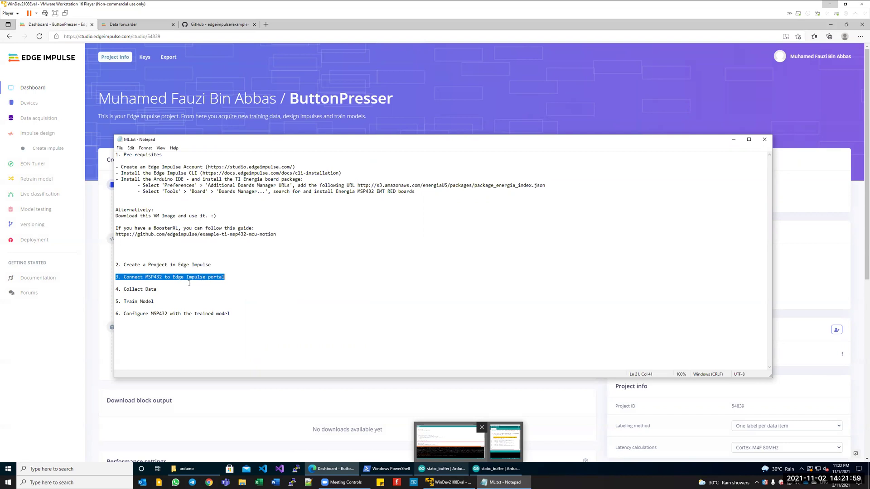
drag(125, 290, 220, 277)
drag(123, 290, 230, 313)
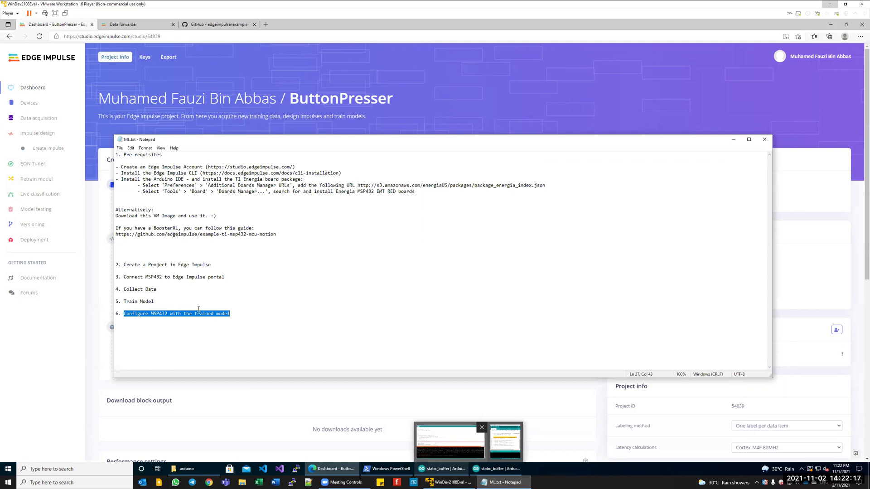
click(135, 254)
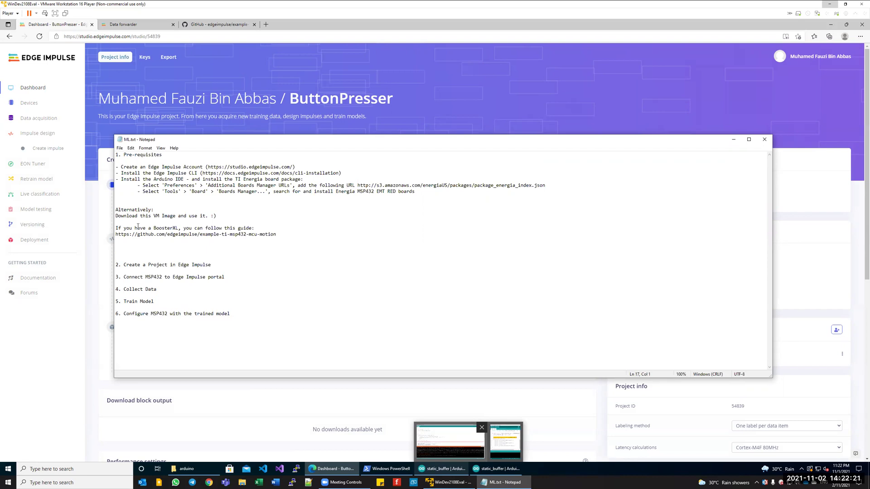
click(299, 299)
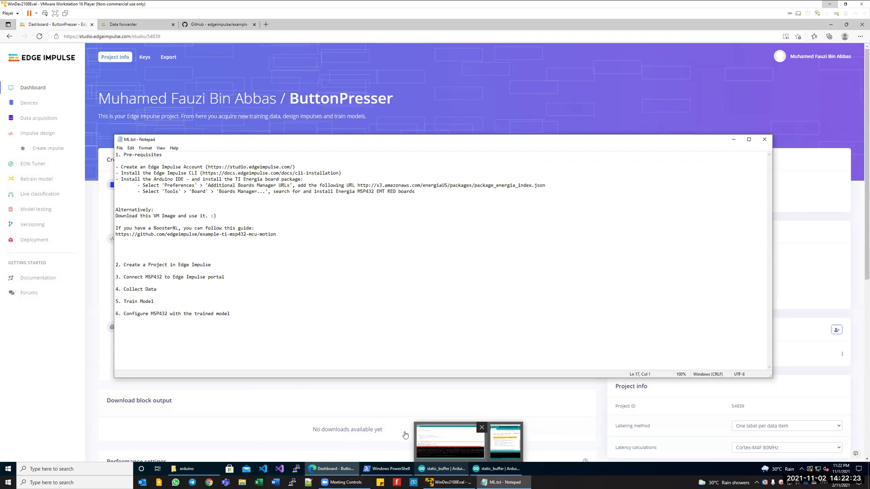